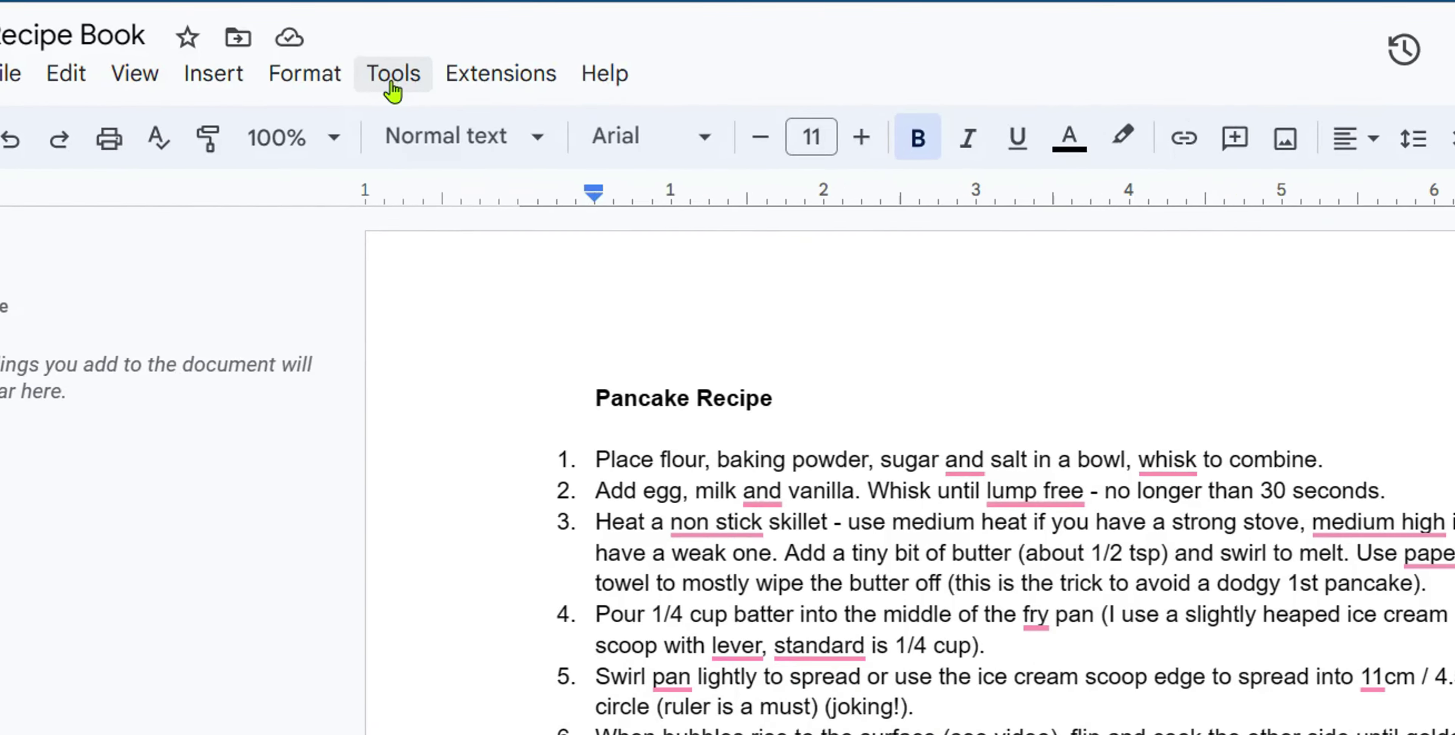
Start a translated copy of the Recipe Book document and title it Ukrainian Recipe Book.
left_click(393, 85)
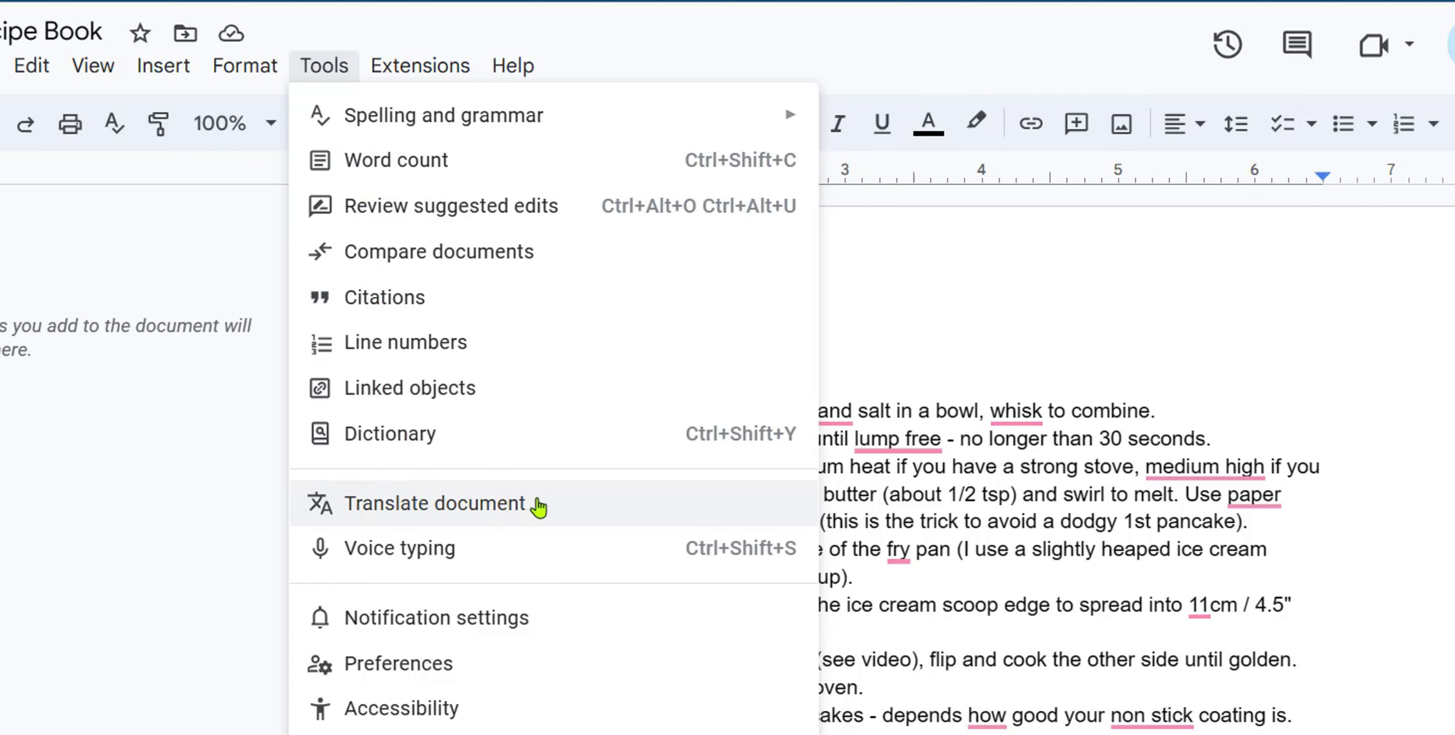
left_click(537, 512)
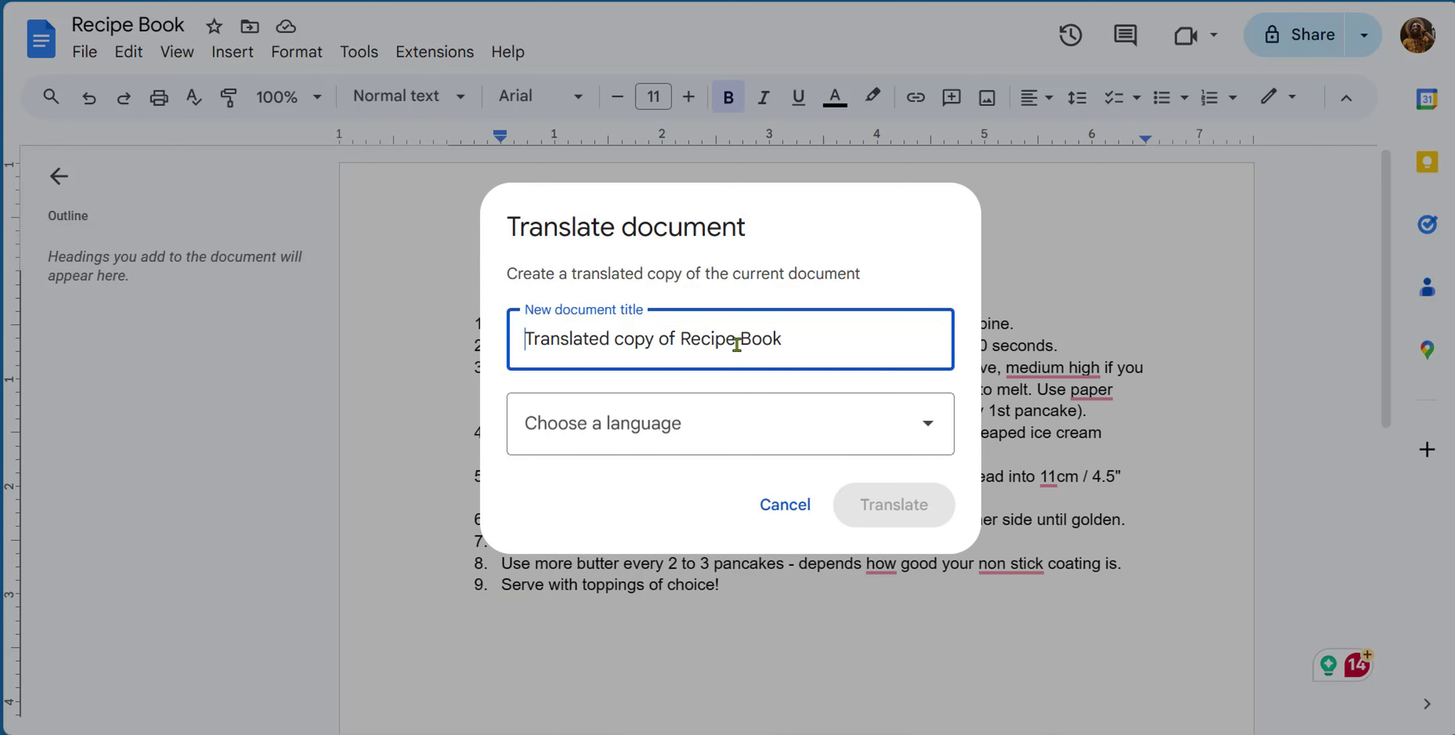
left_click_drag(680, 339, 804, 343)
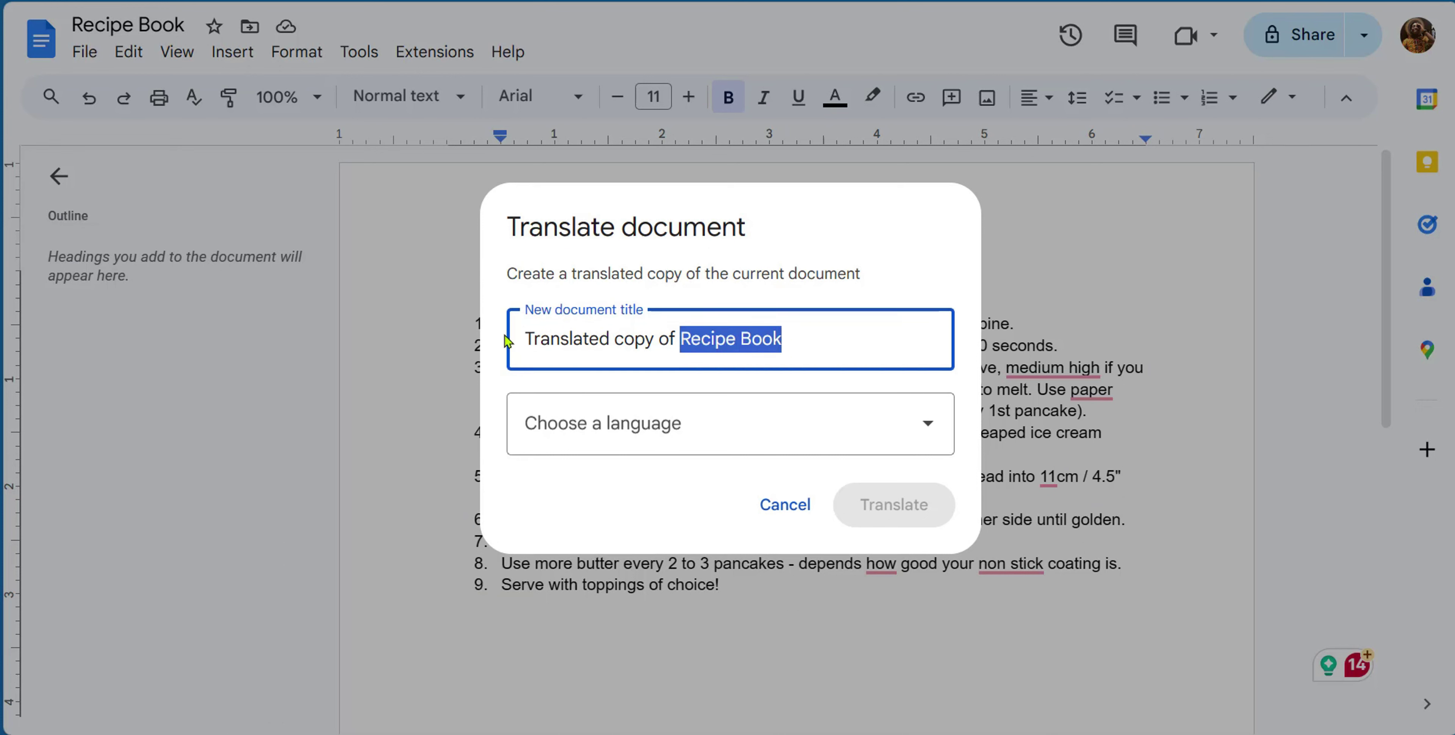
left_click_drag(527, 335, 668, 339)
left_click(671, 339)
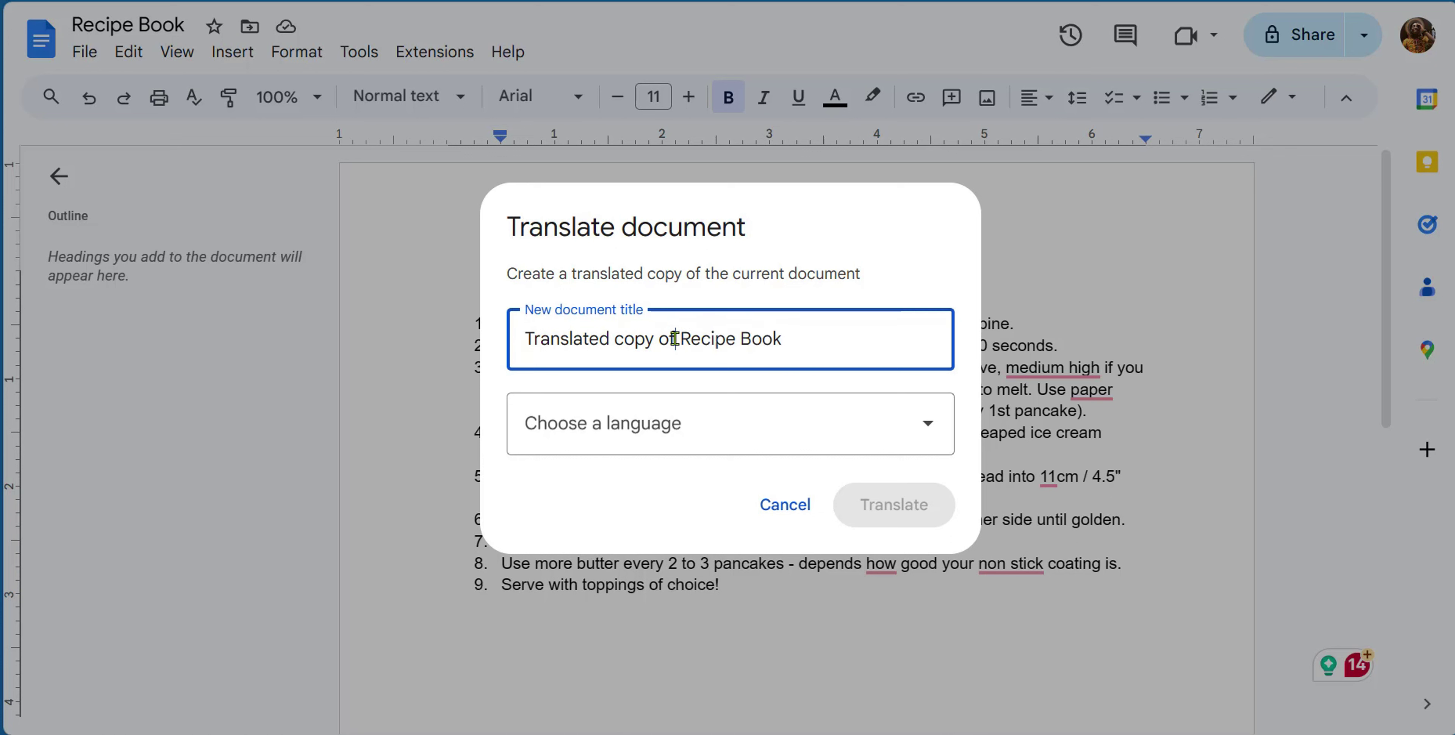
left_click_drag(676, 339, 513, 370)
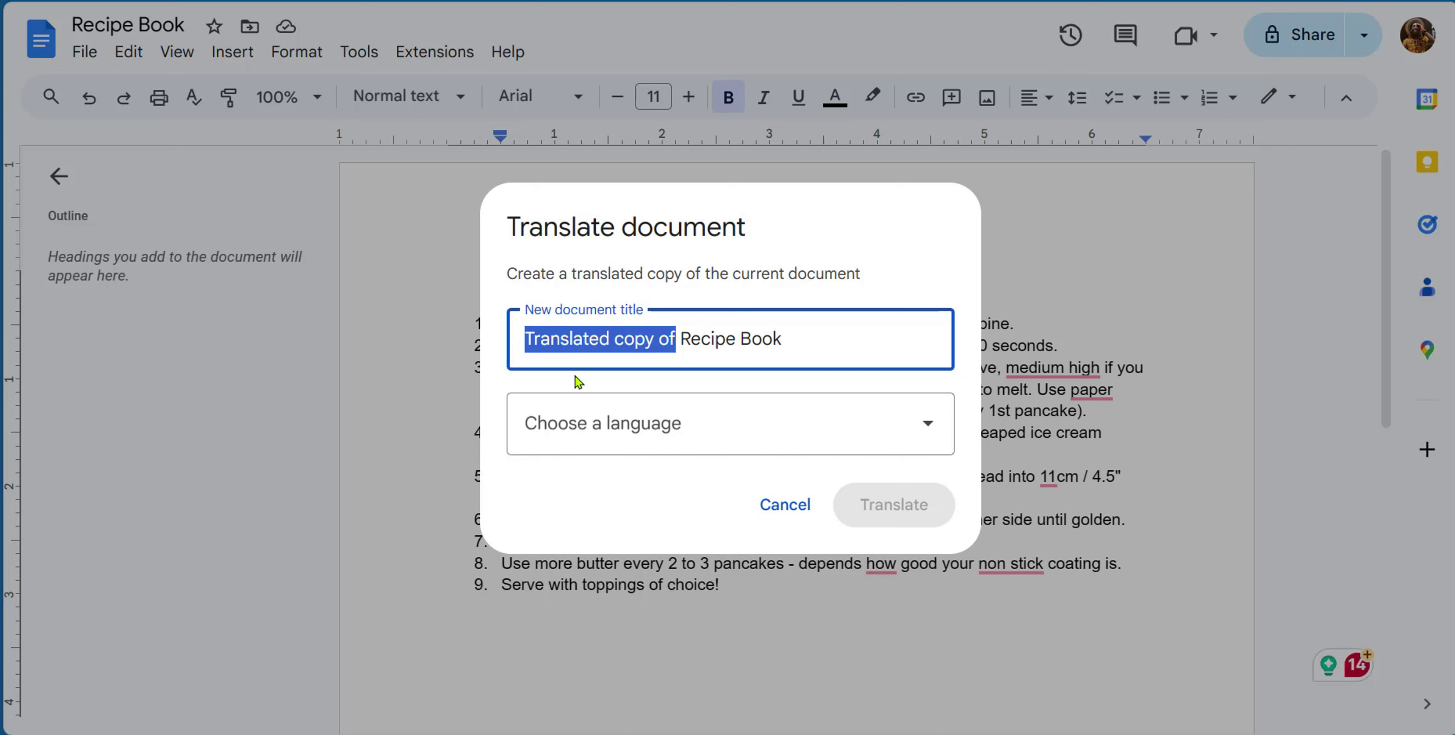
type("Uk")
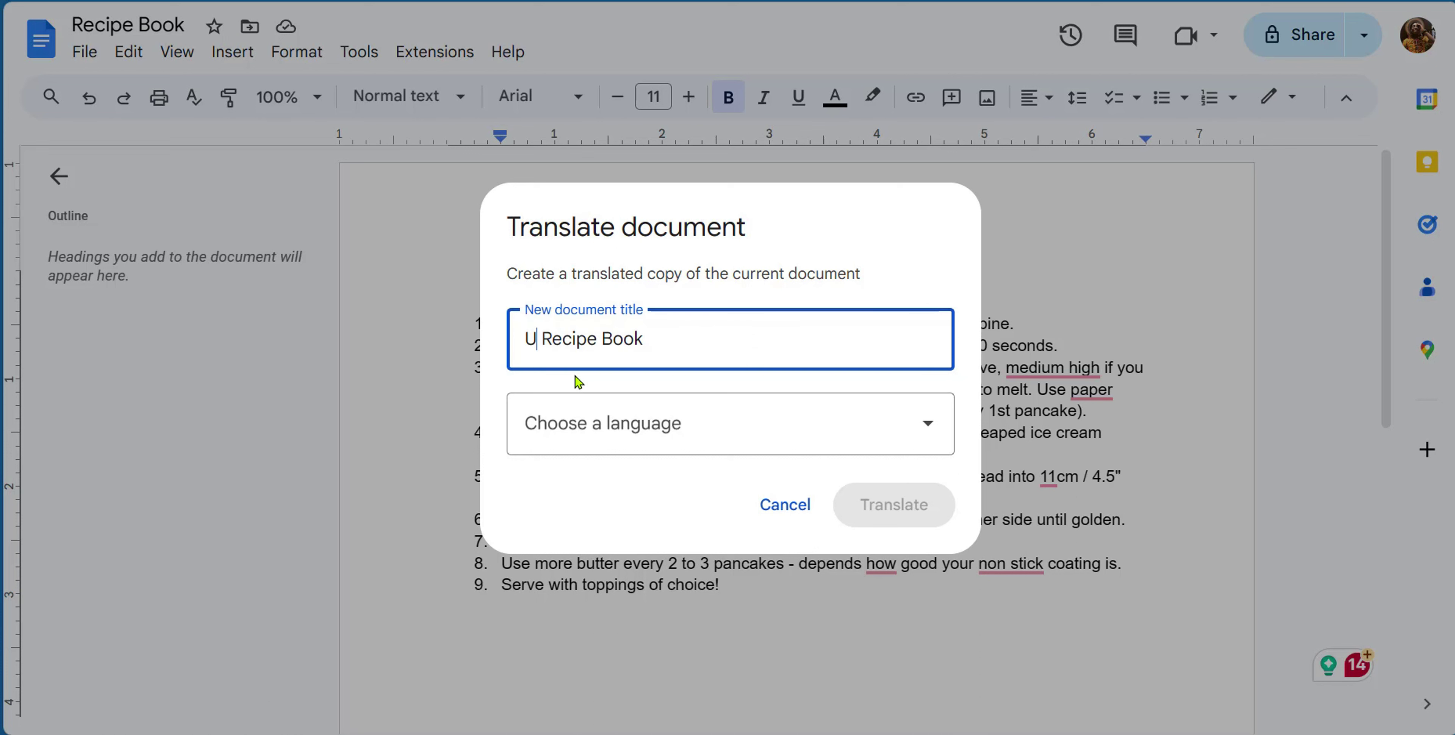
type("rainian")
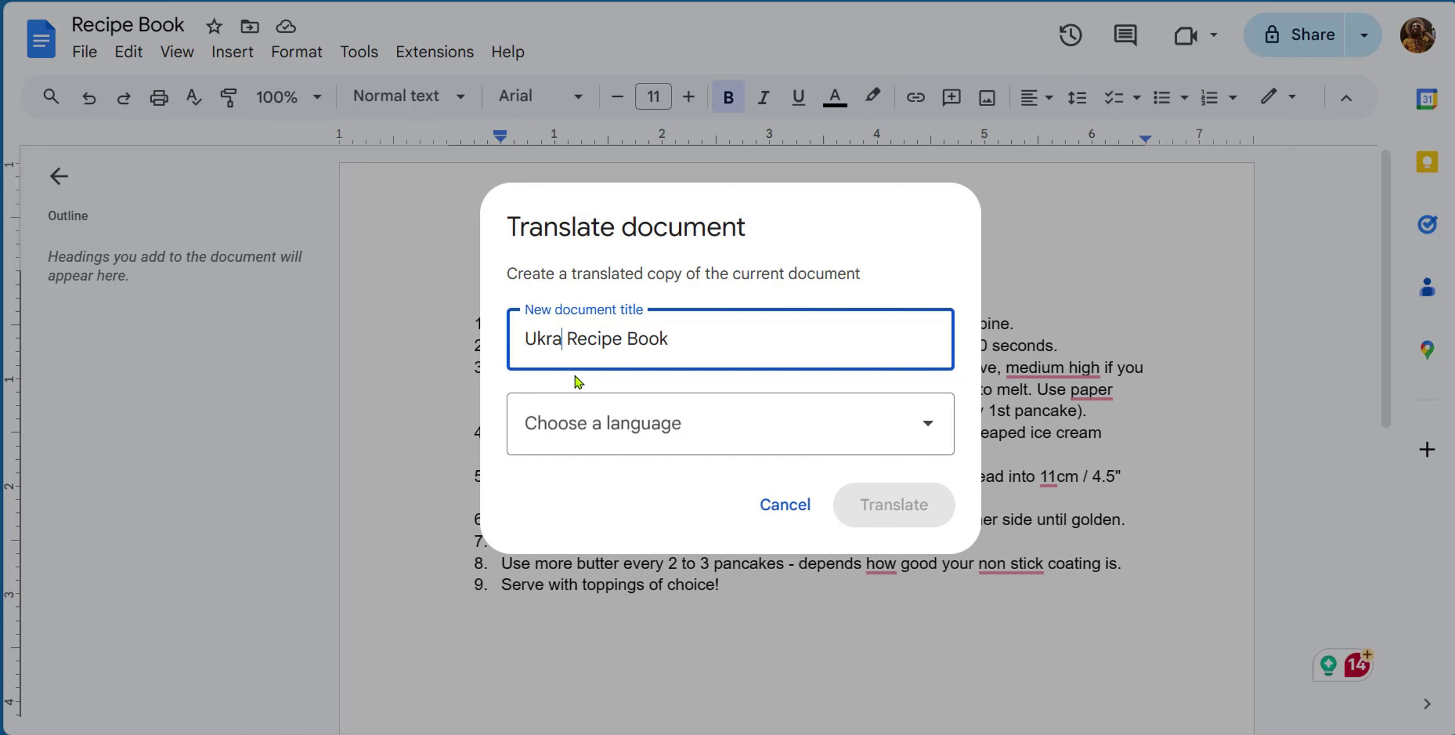
Choose Ukrainian as the target language and create the translated copy.
left_click(678, 436)
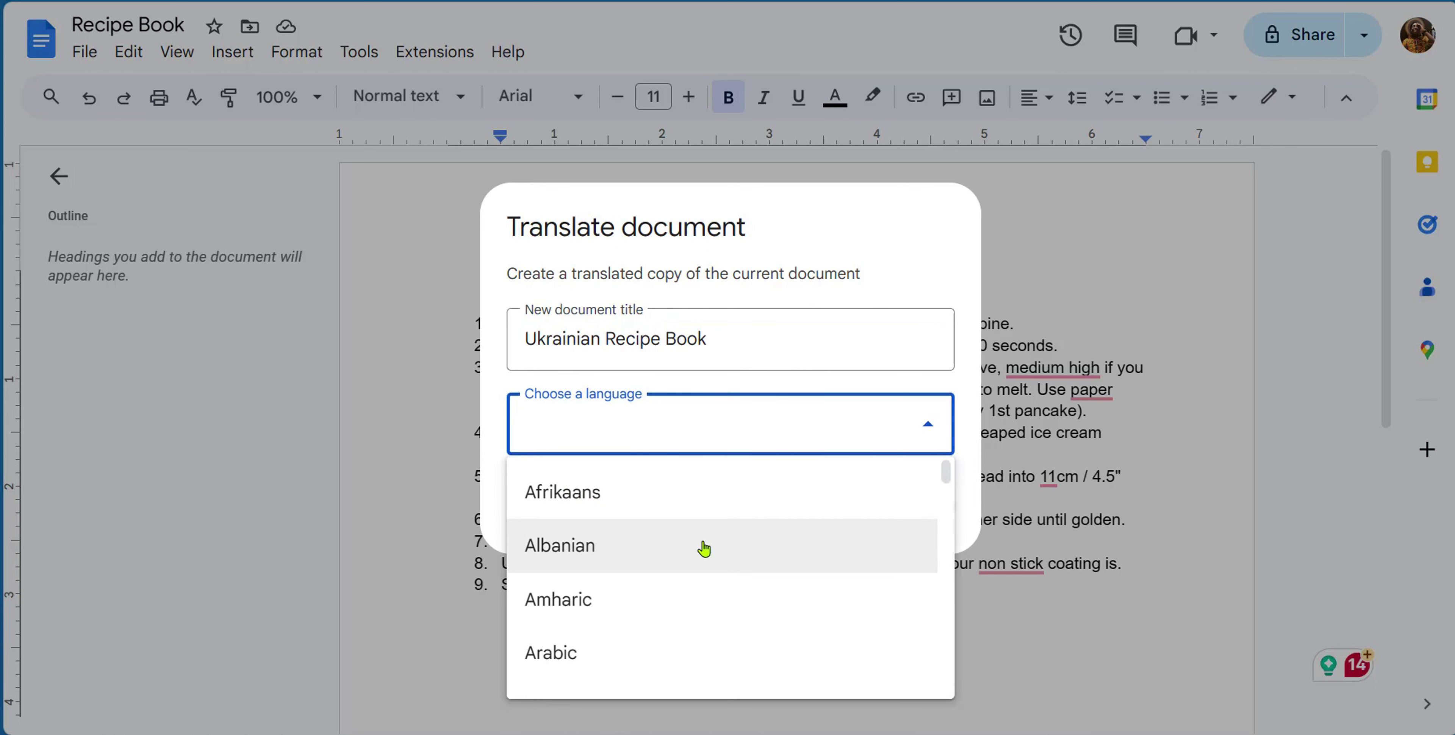
scroll(701, 585, "down", 15)
left_click_drag(946, 508, 942, 672)
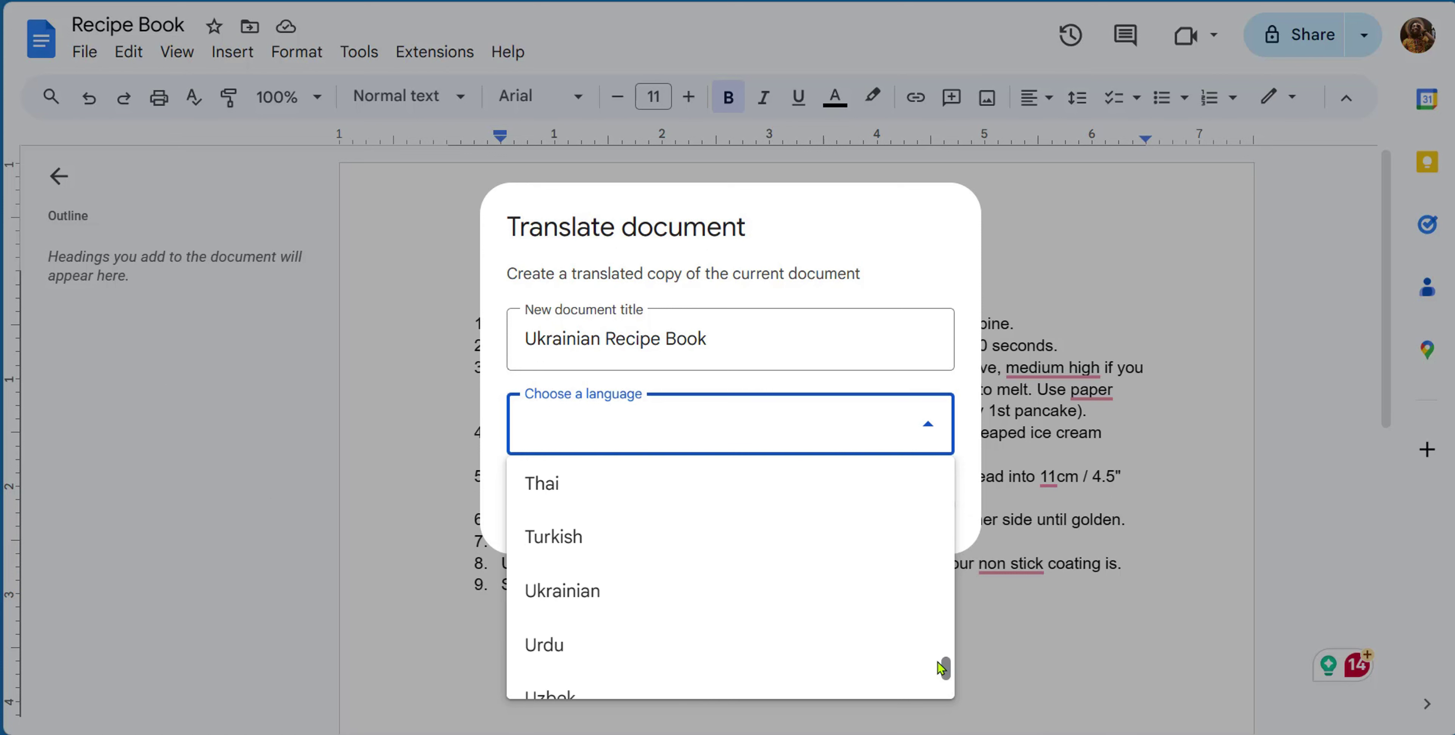
left_click(690, 609)
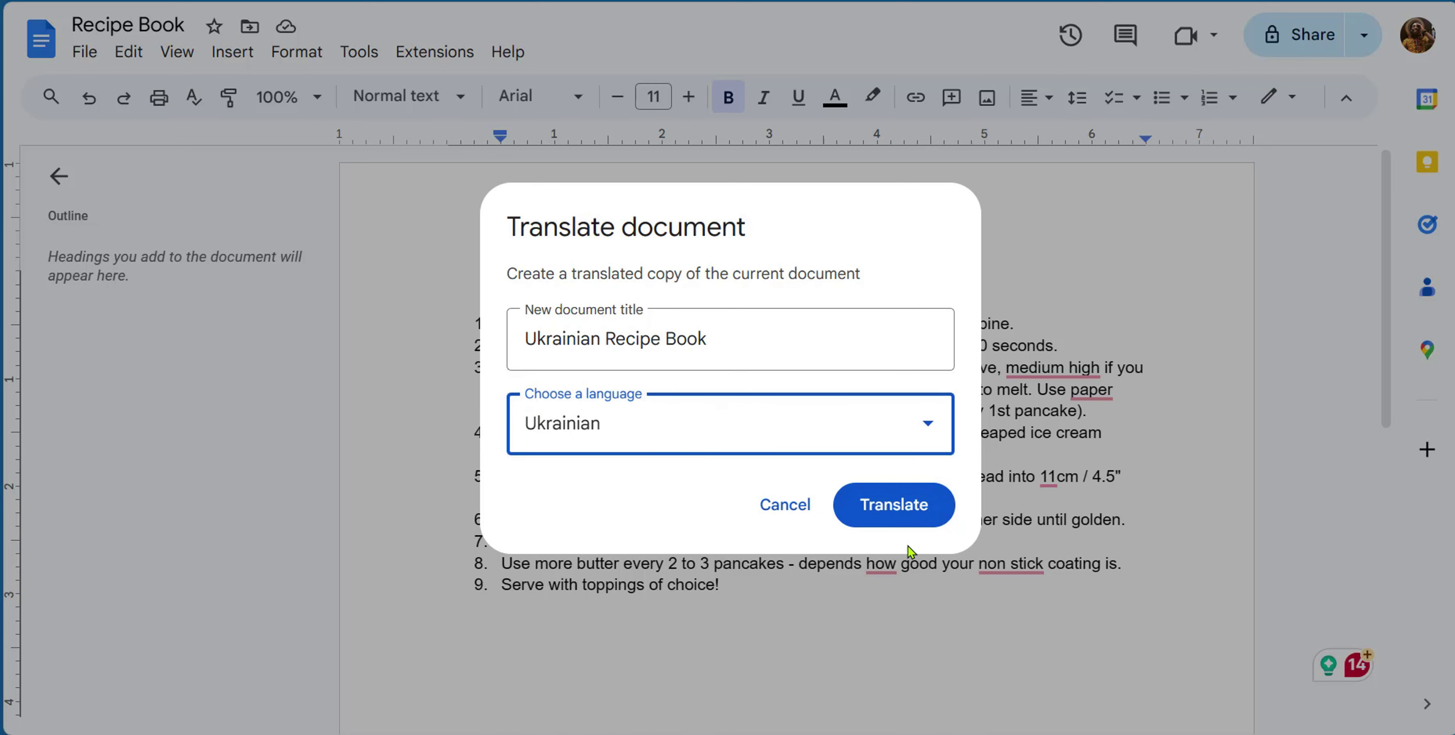
left_click(896, 505)
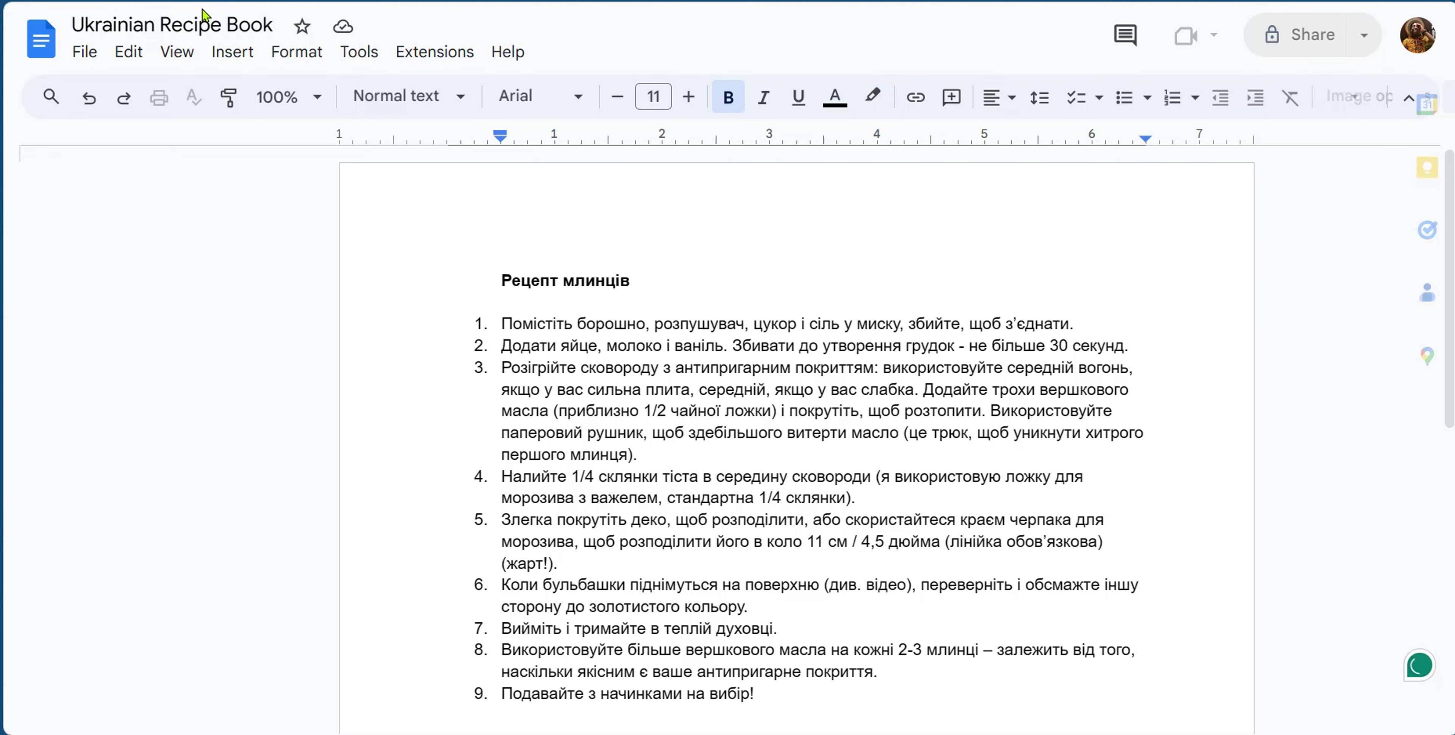
Compare the Ukrainian copy of the pancake recipe with the original English document.
key("ctrl+shift+Tab")
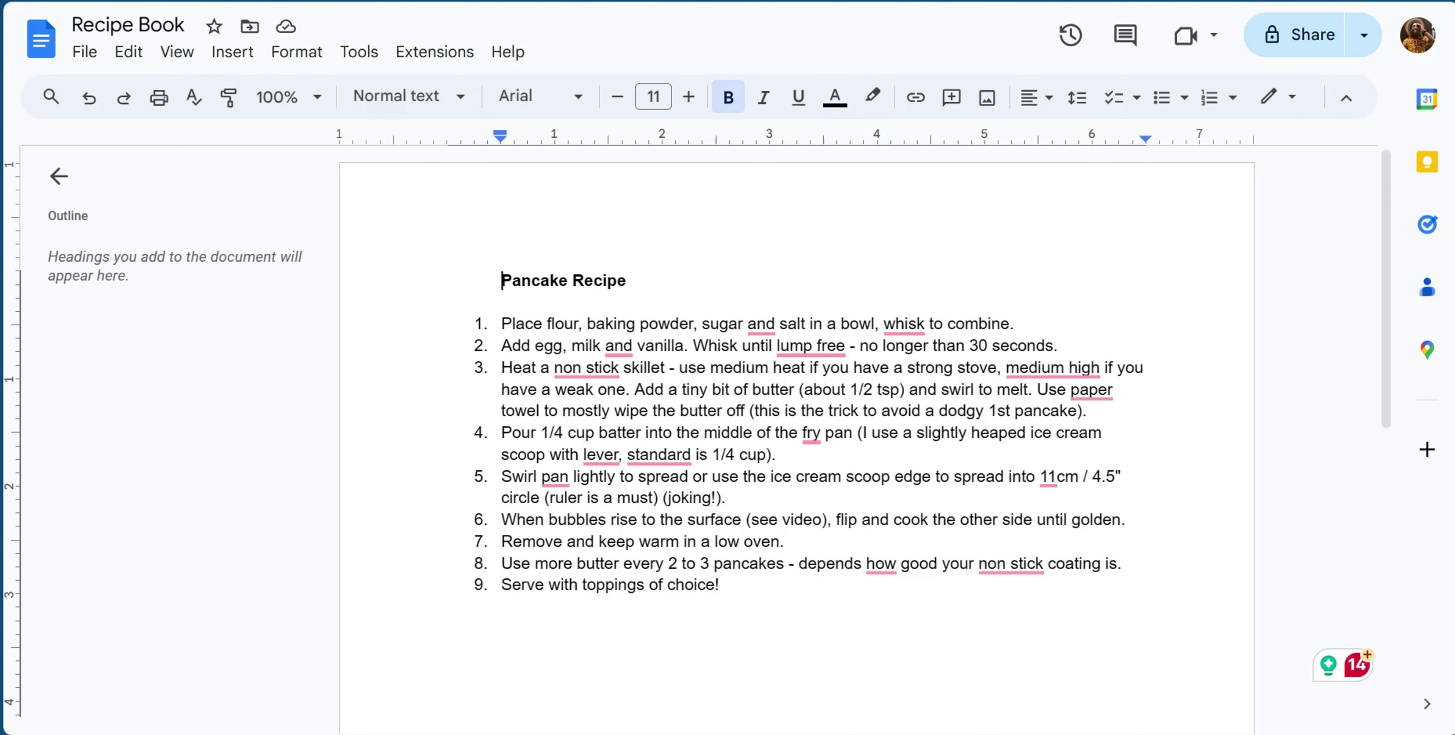
key("ctrl+Tab")
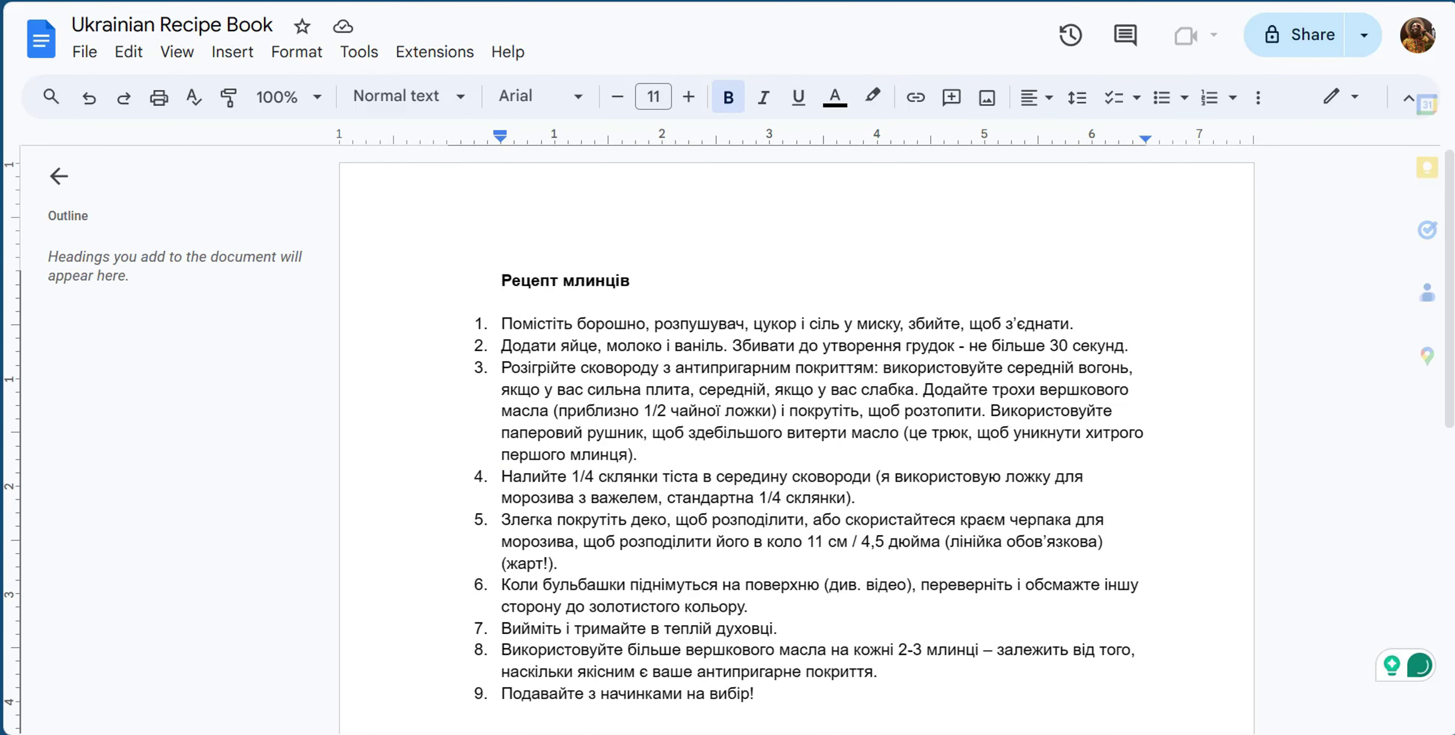
key("ctrl+shift+Tab")
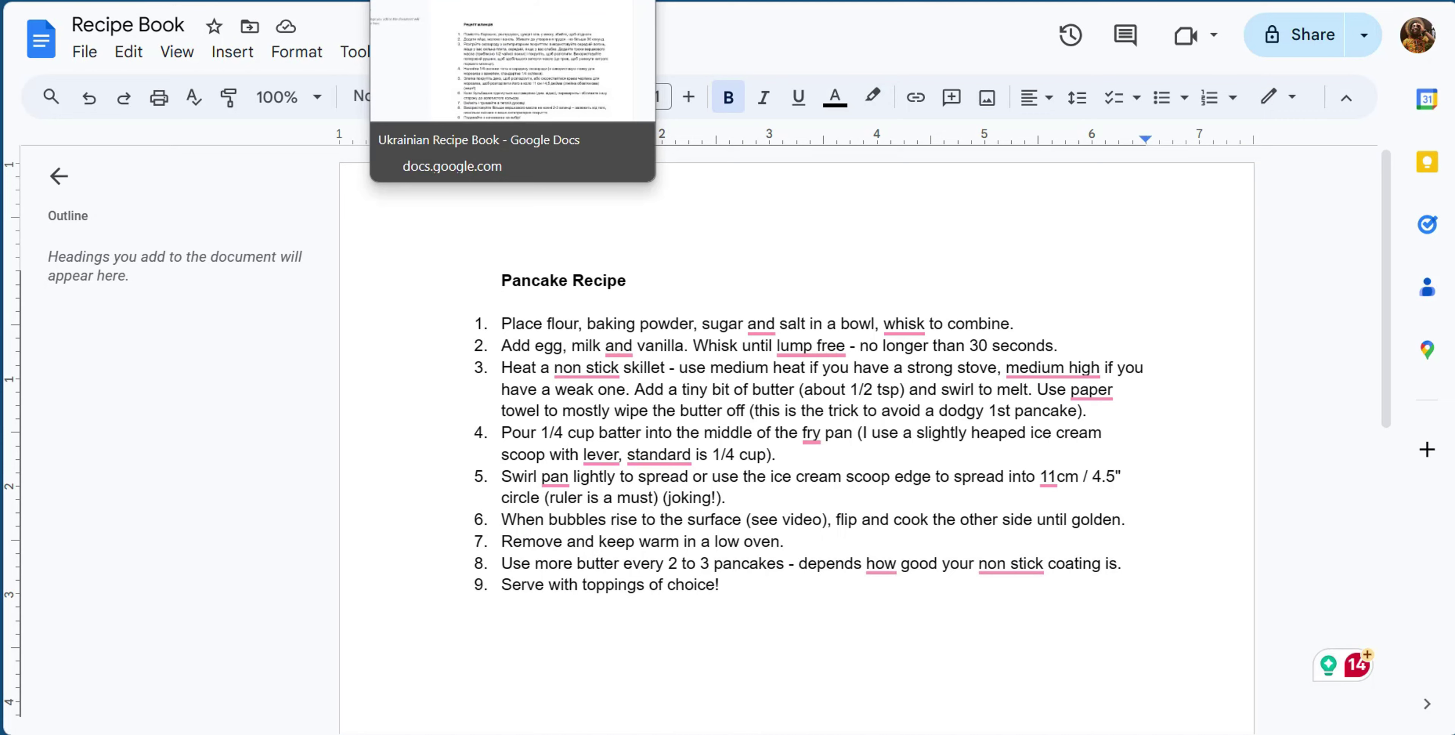
key("ctrl+Tab")
scroll(538, 354, "down", 2)
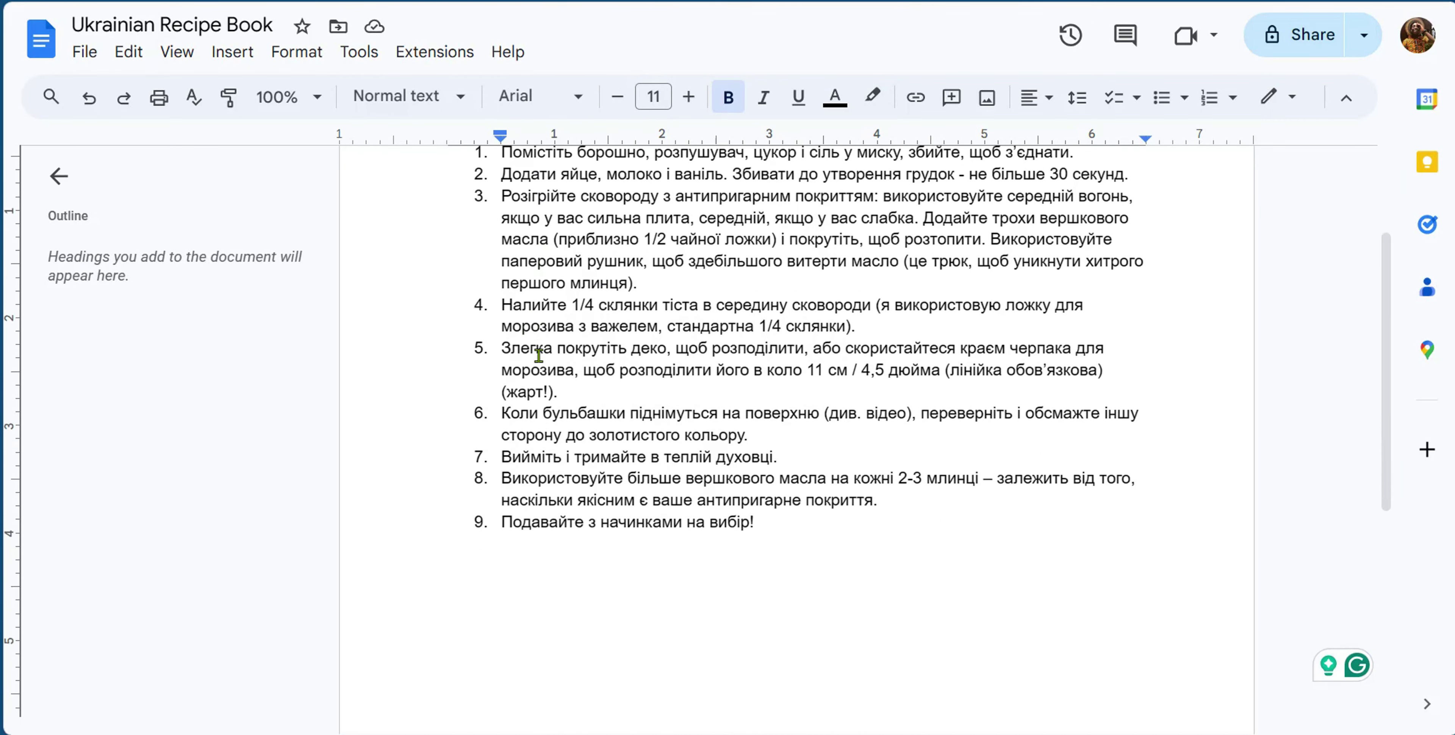
scroll(538, 355, "up", 1)
key("ctrl+shift+Tab")
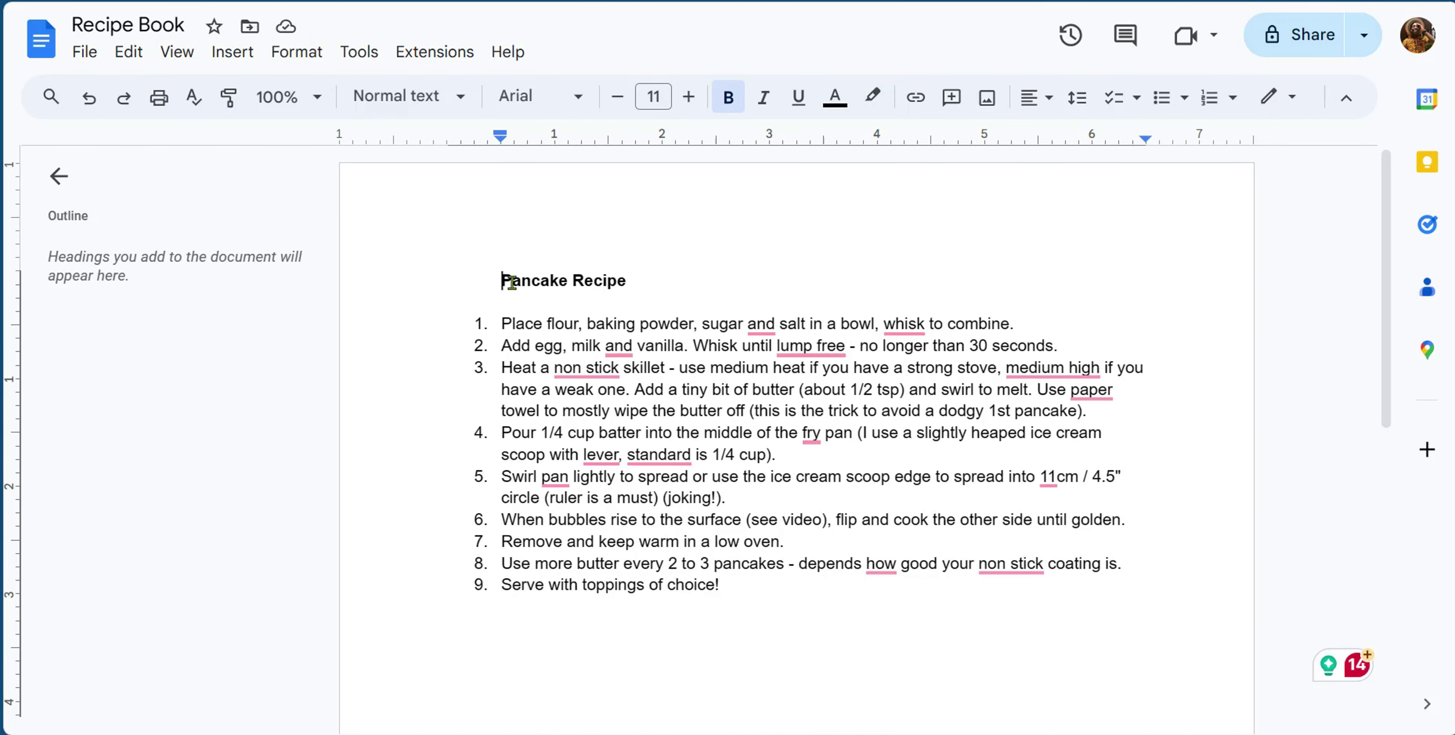
key("ctrl+Tab")
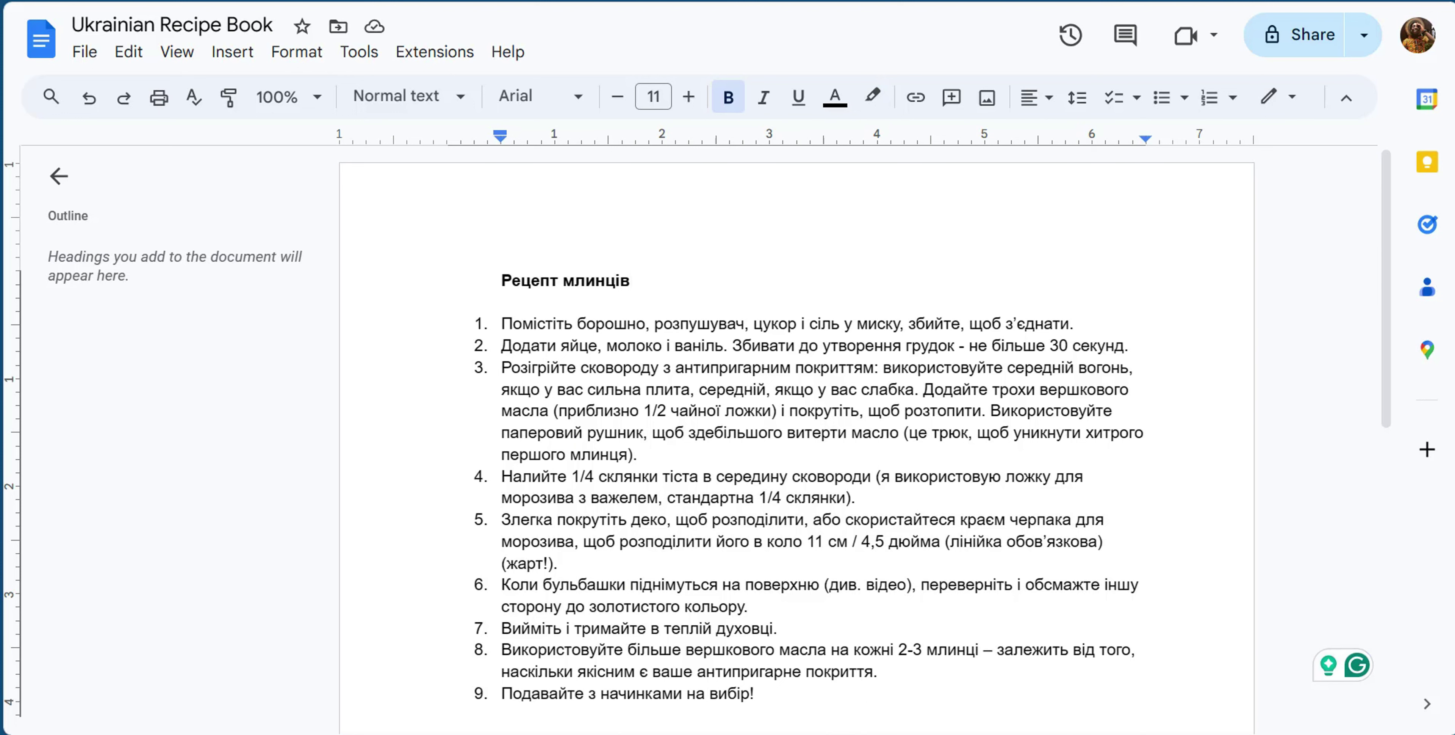
Return to the original Recipe Book and start another translated copy titled French Recipe Book.
left_click(226, 1)
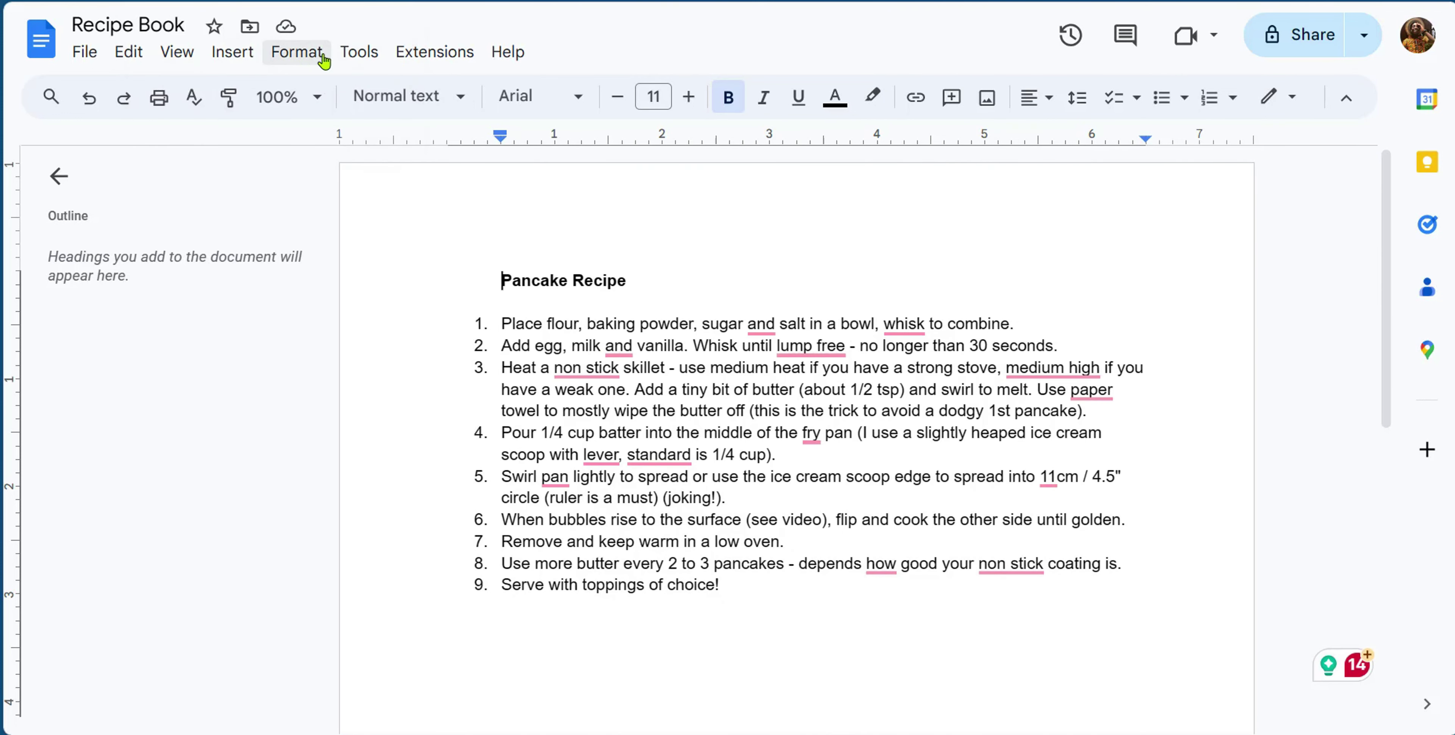
left_click(360, 52)
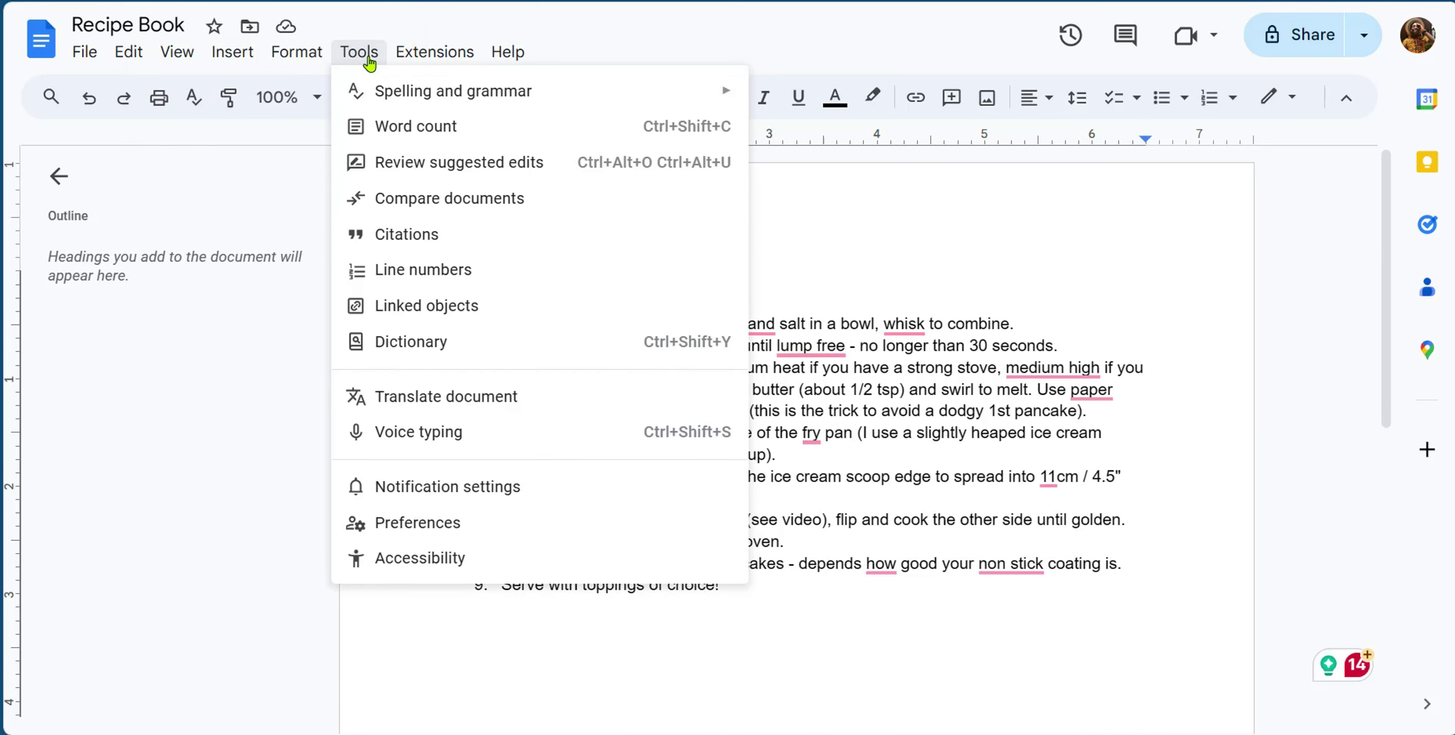
left_click(433, 399)
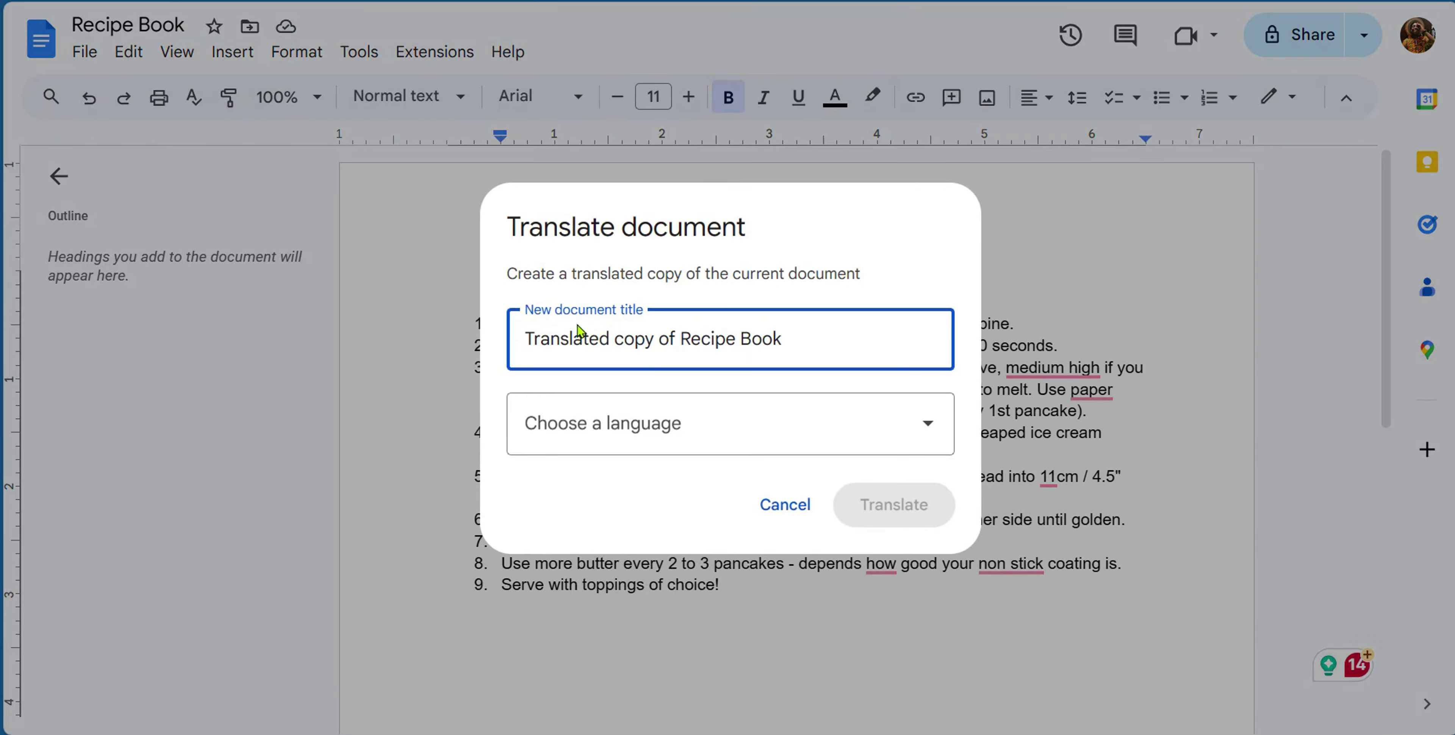
left_click_drag(670, 340, 497, 336)
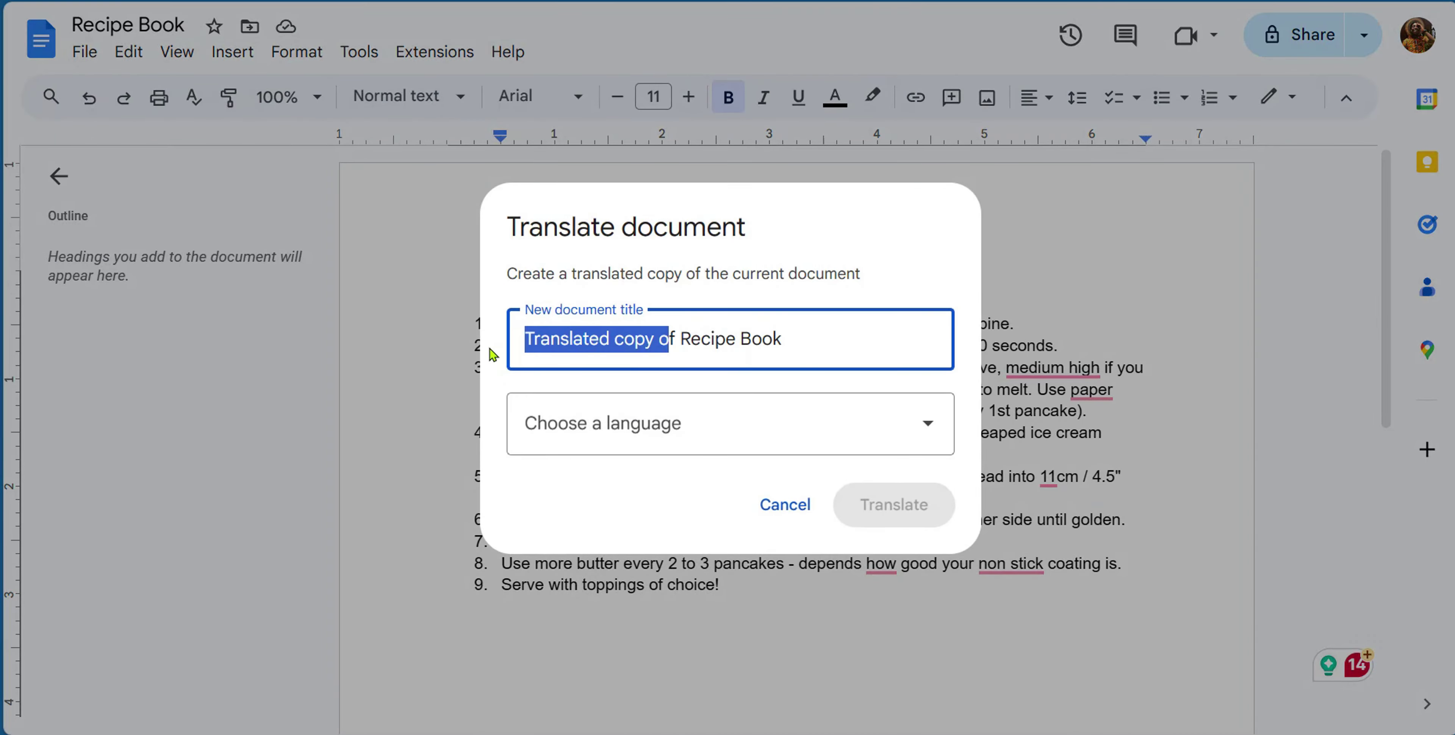
type("French")
Set the translation language to French and generate the translated document.
left_click(655, 424)
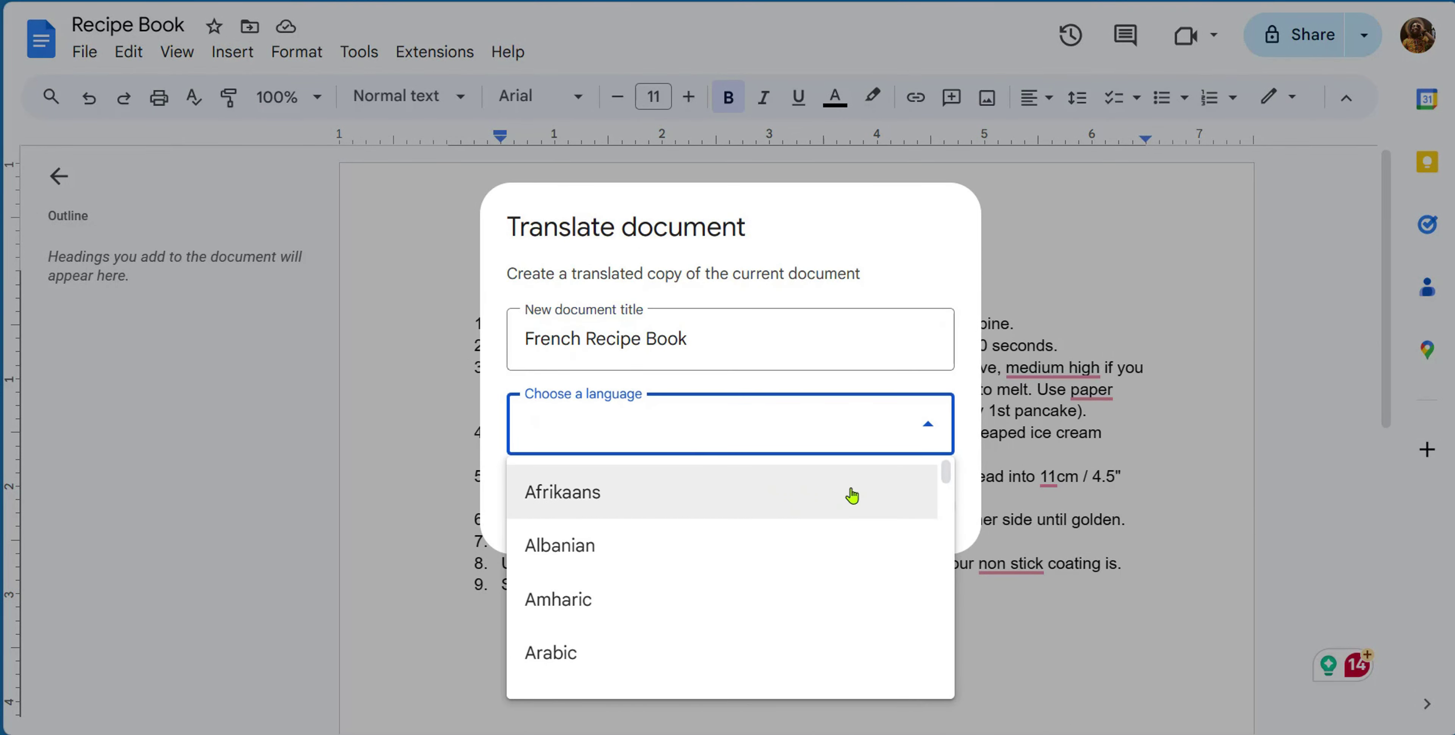
left_click_drag(947, 475, 949, 493)
scroll(559, 540, "down", 10)
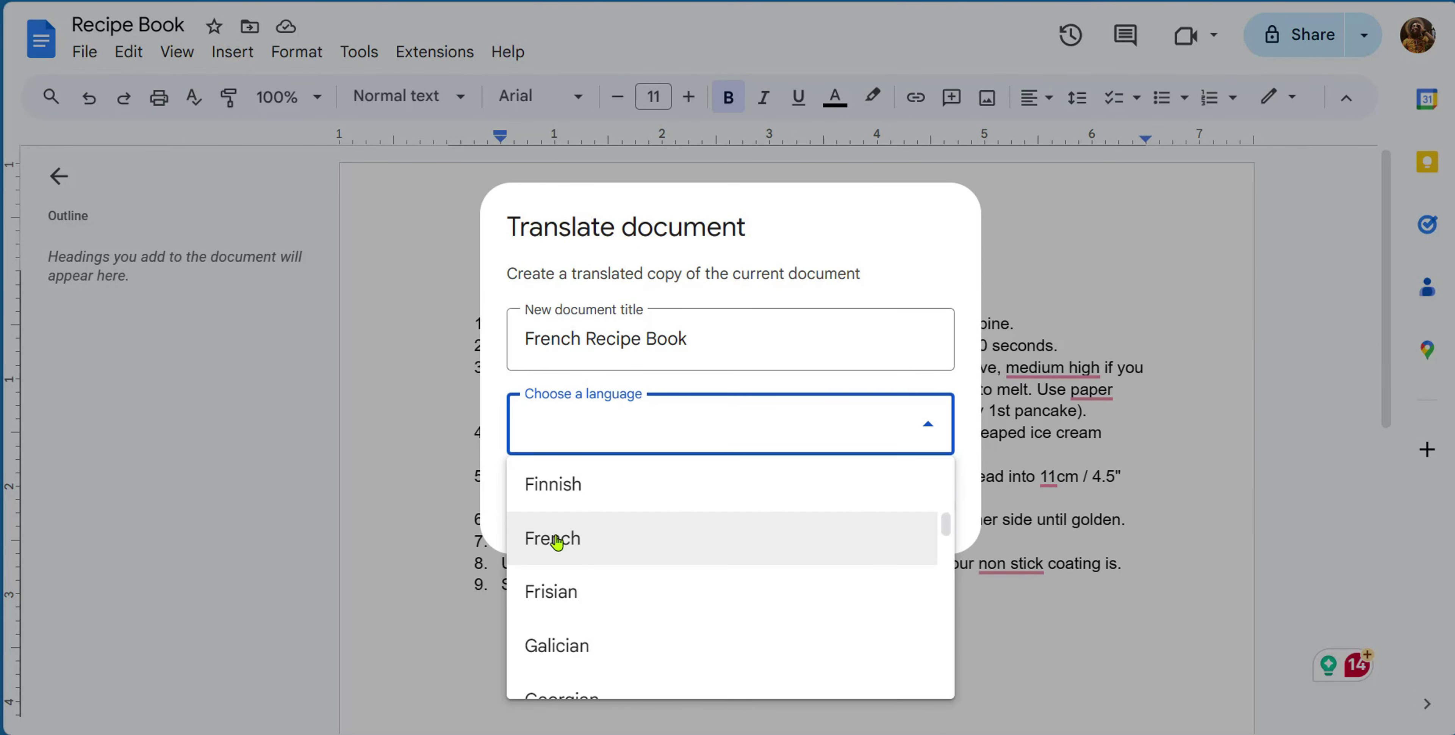
left_click(558, 539)
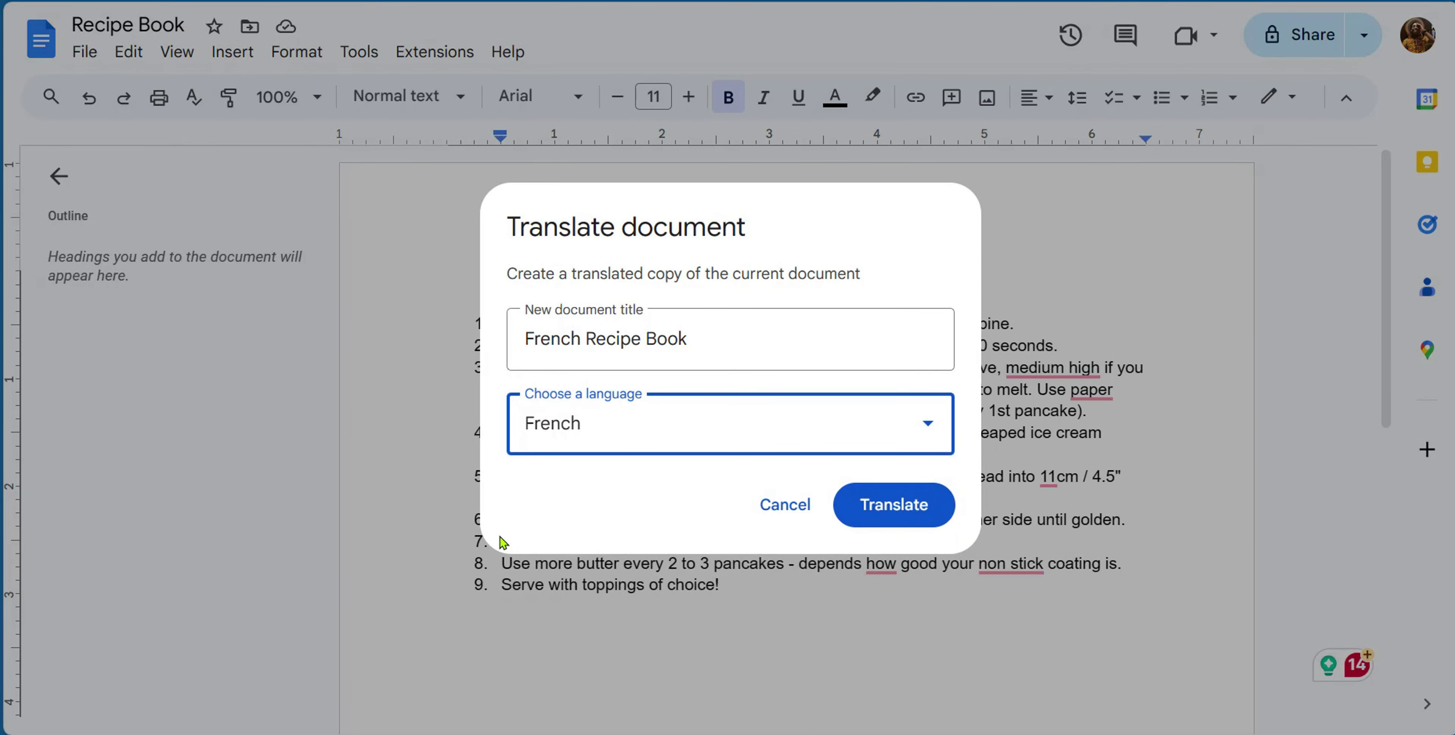
left_click(880, 511)
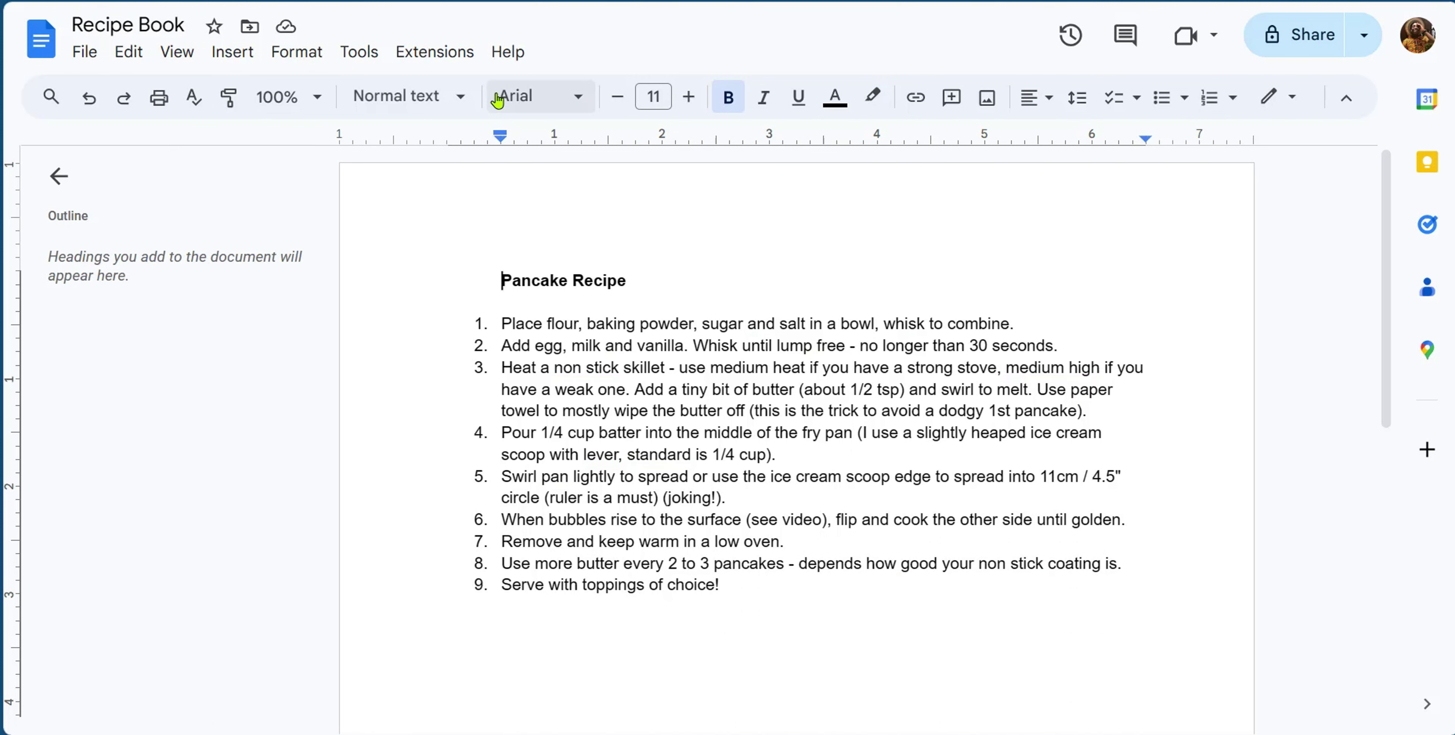
Go back to the Docs home page and look over the recent documents.
key("alt+Left")
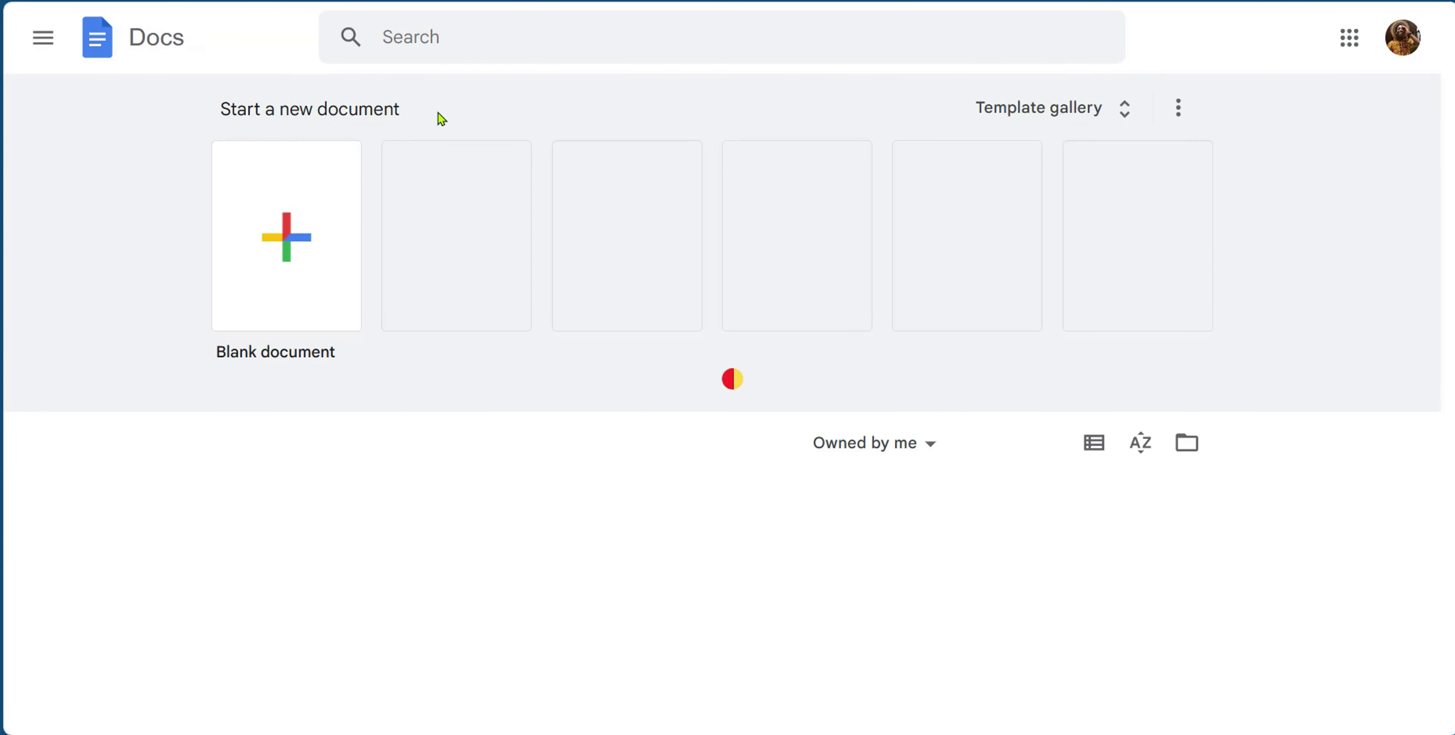
scroll(168, 603, "down", 2)
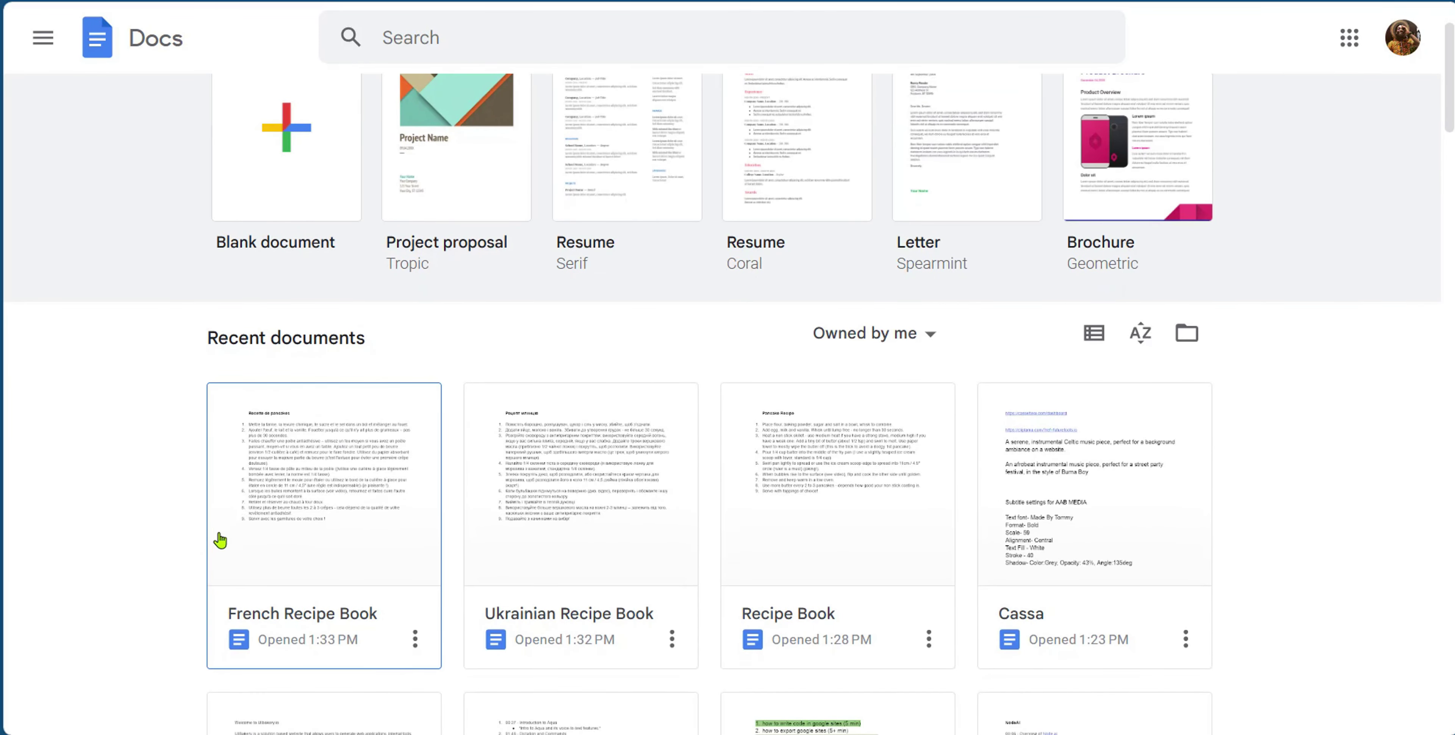